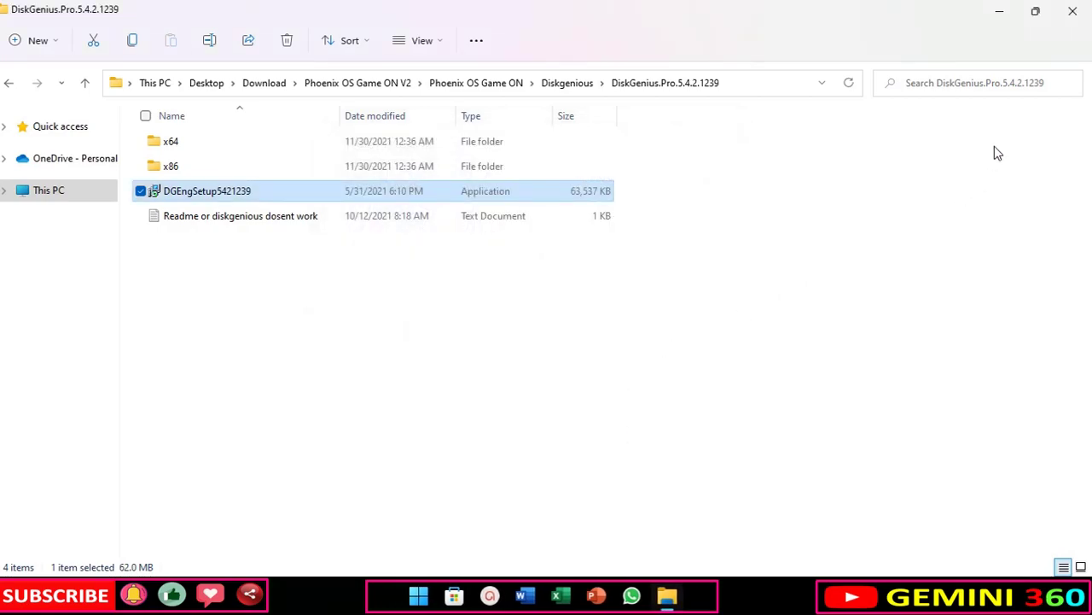
- Snap the File Explorer window to the right half of the screen and go up to the Phoenix OS Game ON folder
mouse_move(1035, 17)
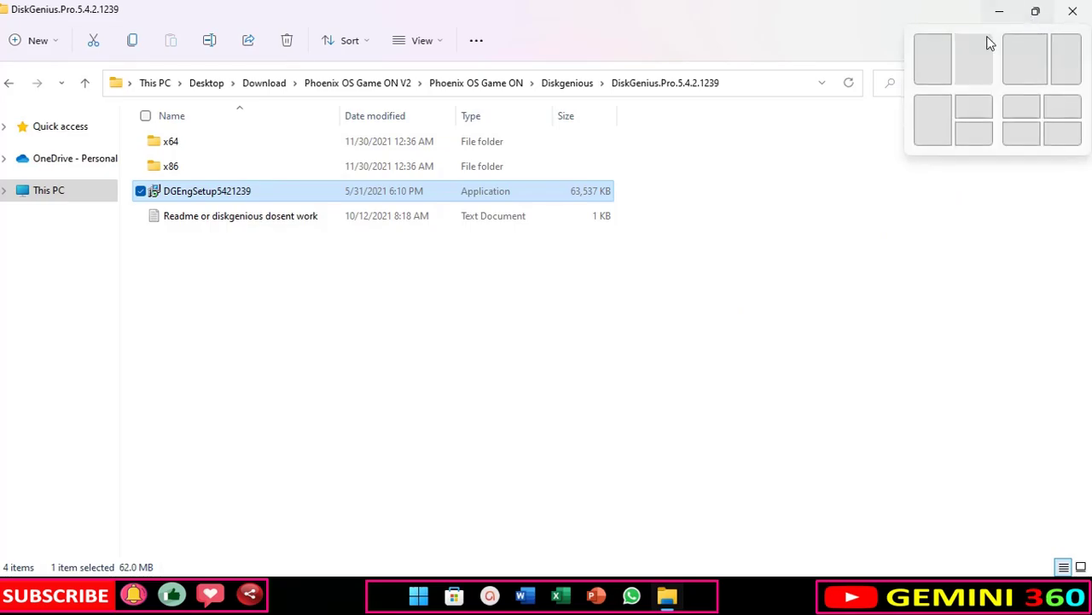
click(975, 59)
key(alt+Up)
key(alt+Up)
- Launch DiskGenius from its desktop shortcut
click(18, 248)
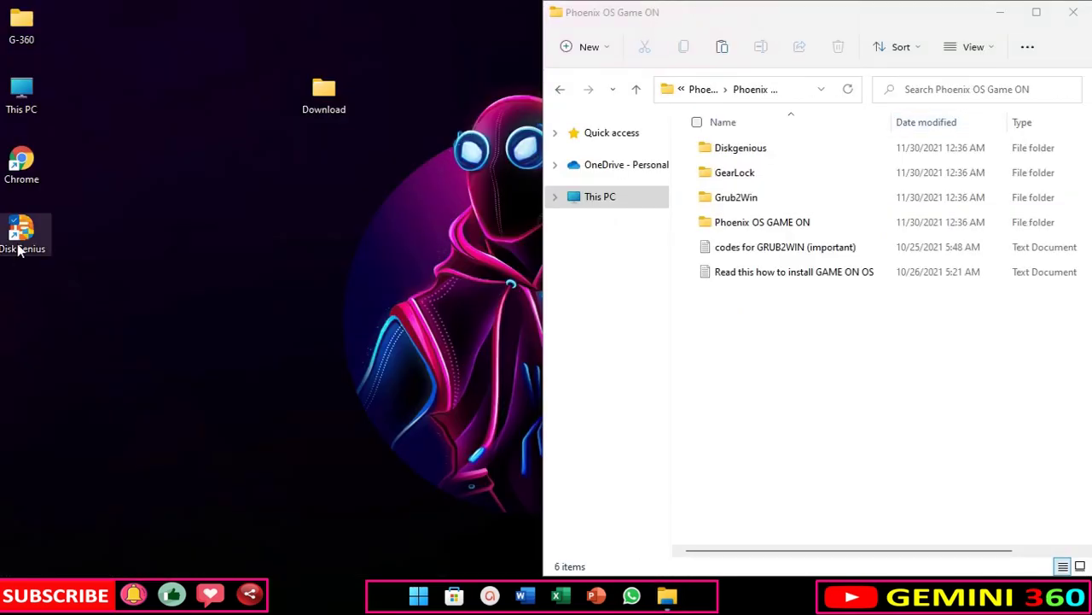
right_click(18, 247)
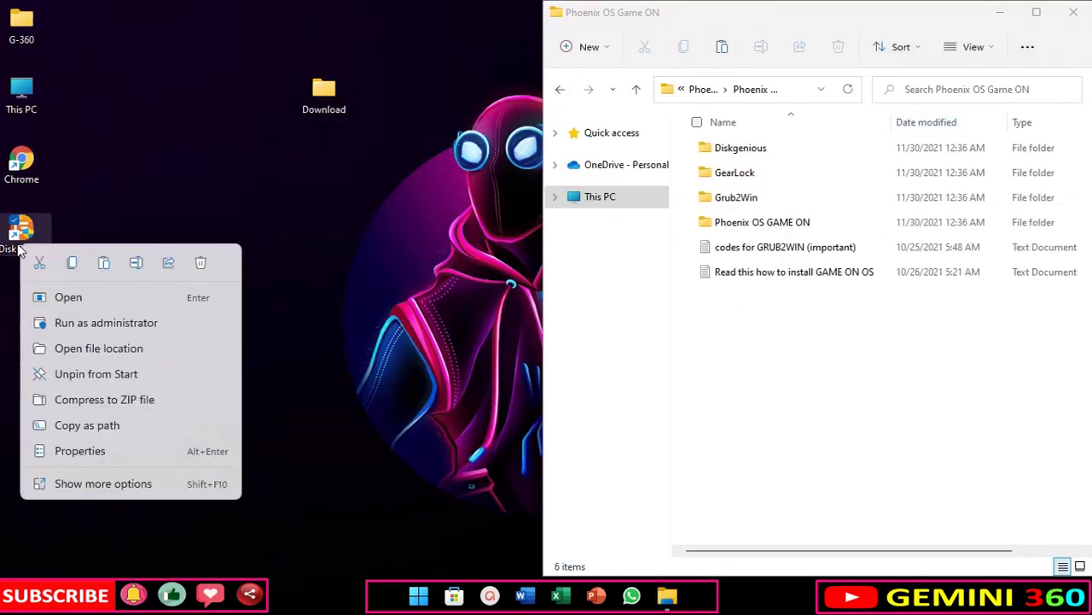
click(82, 300)
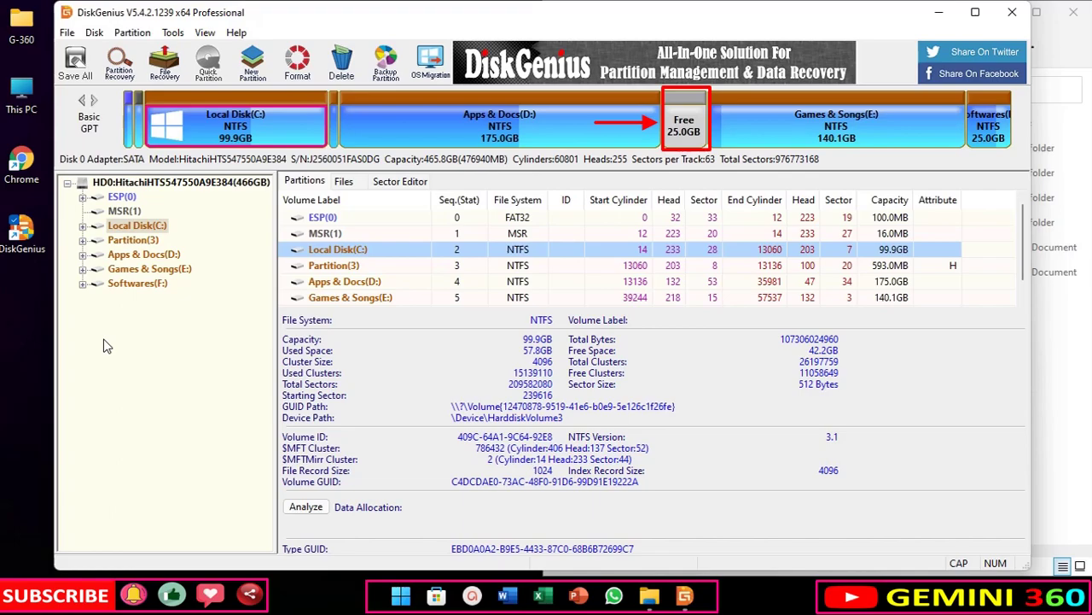
- Create a 25 GB primary partition in the free space with the Ext4 (Linux Data) file system and volume label GameonOS
right_click(685, 139)
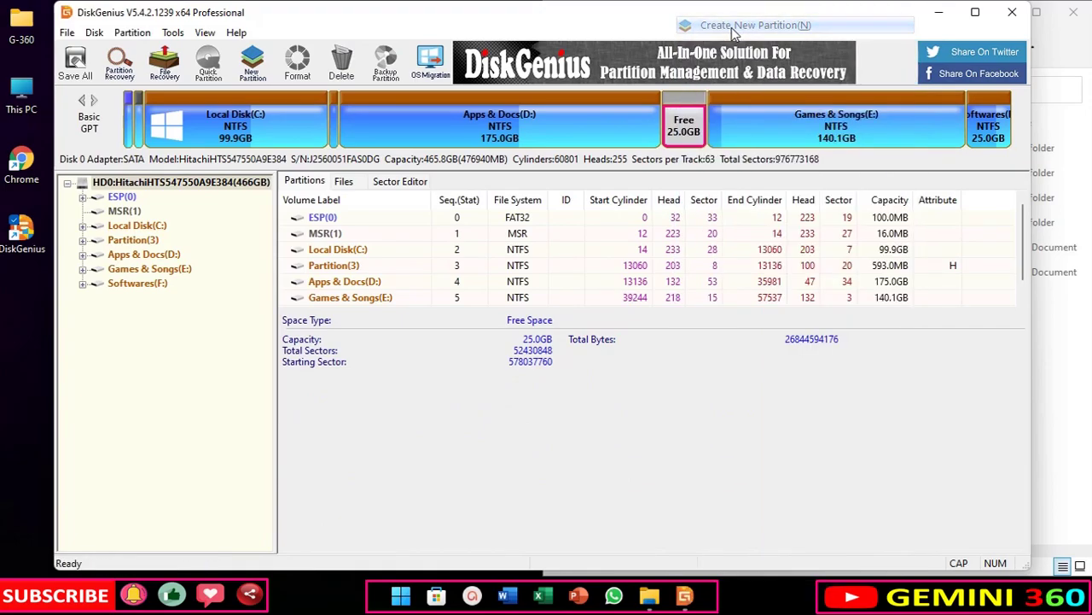
click(734, 28)
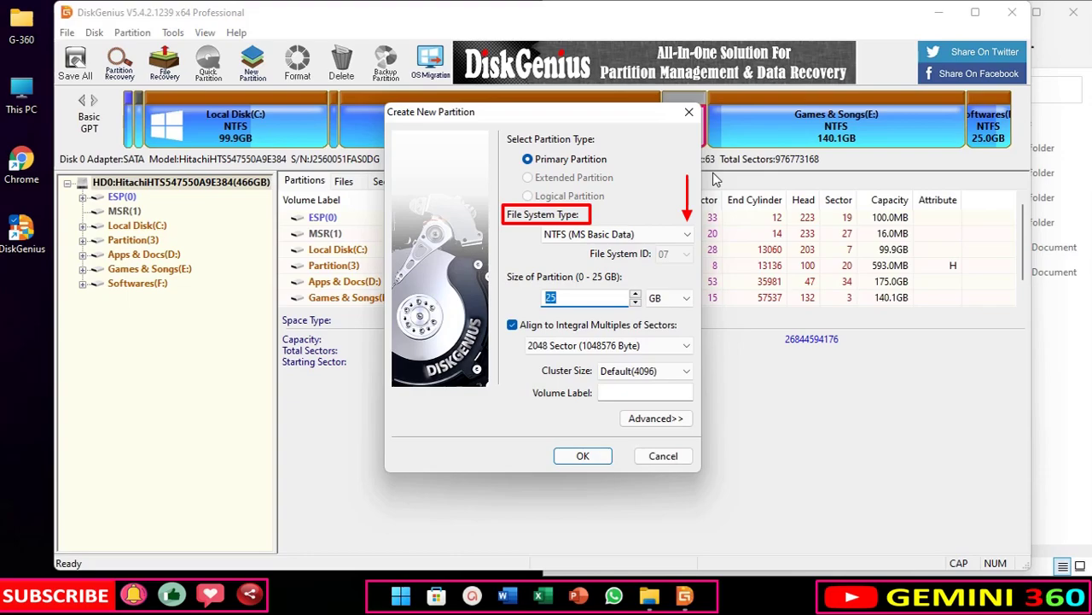
click(687, 236)
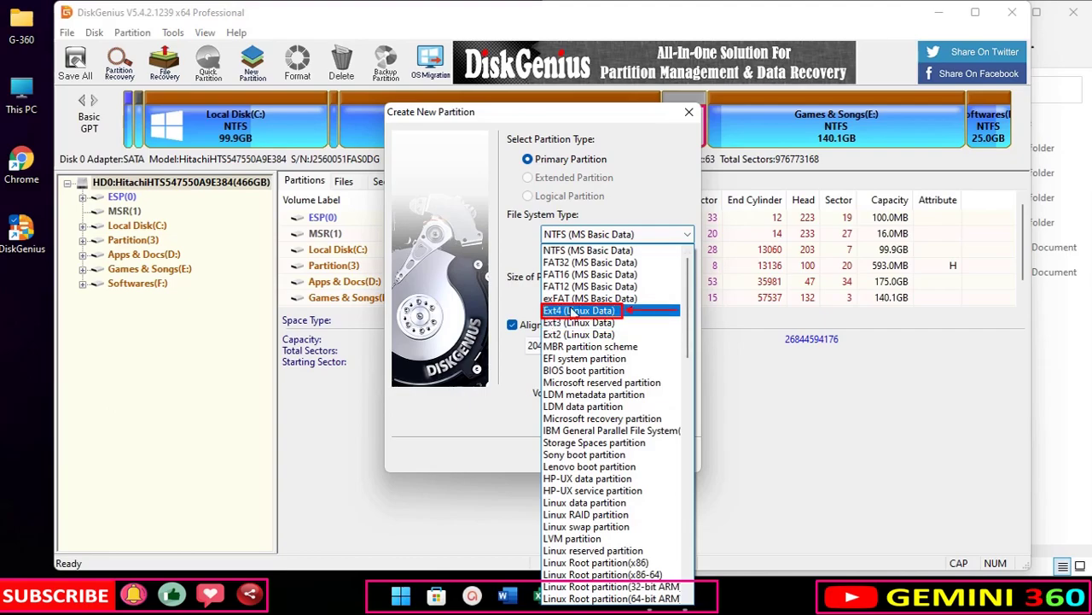
click(602, 309)
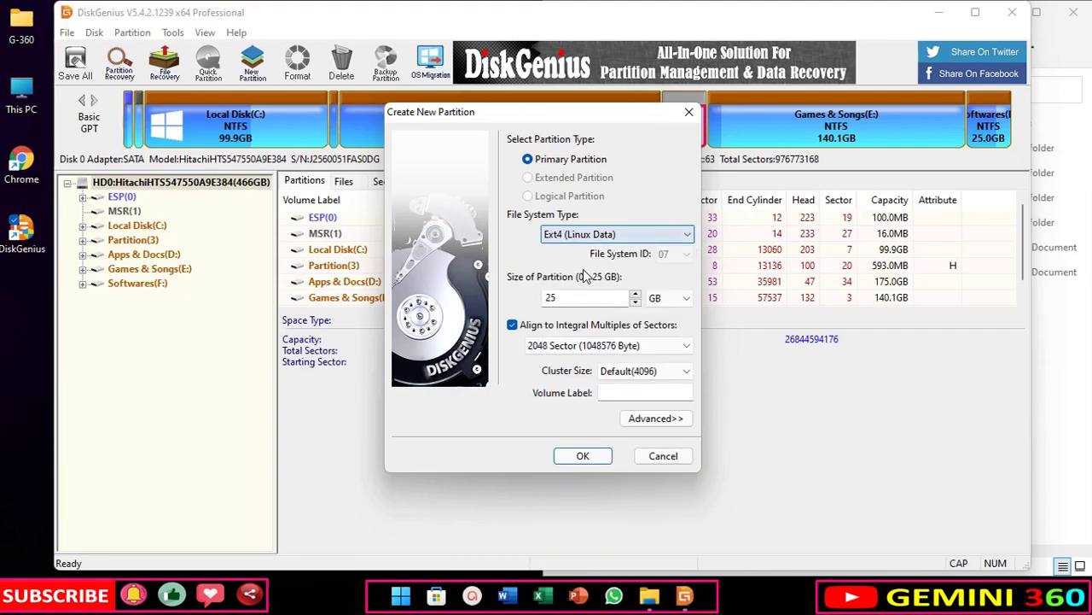
click(681, 394)
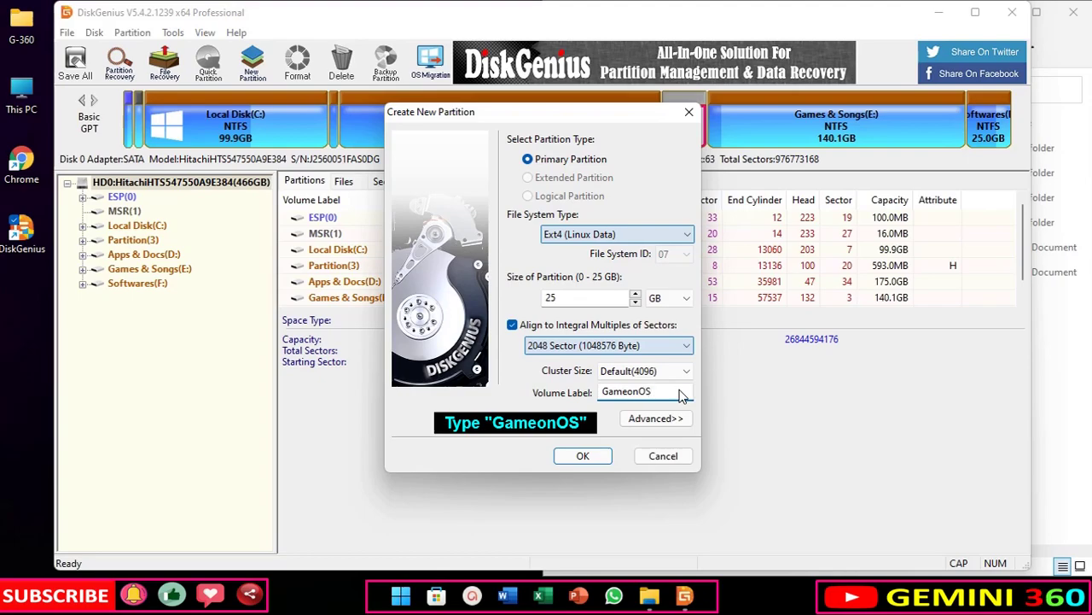
text(GameonOS)
drag(608, 395, 659, 395)
click(581, 457)
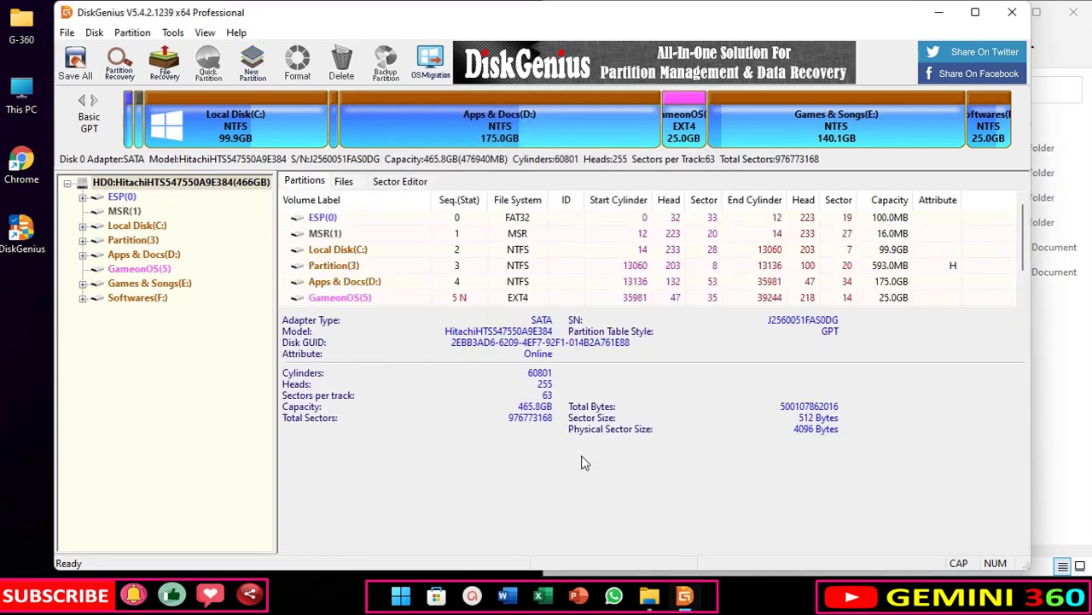
- Write the partition changes to disk and format the new GameonOS partition
click(75, 75)
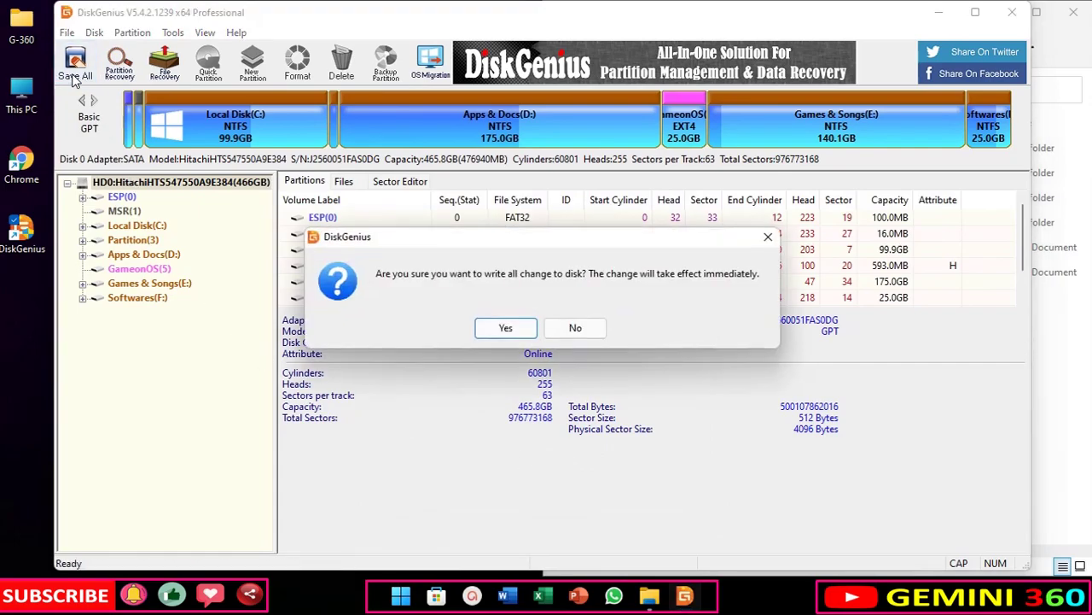
click(499, 329)
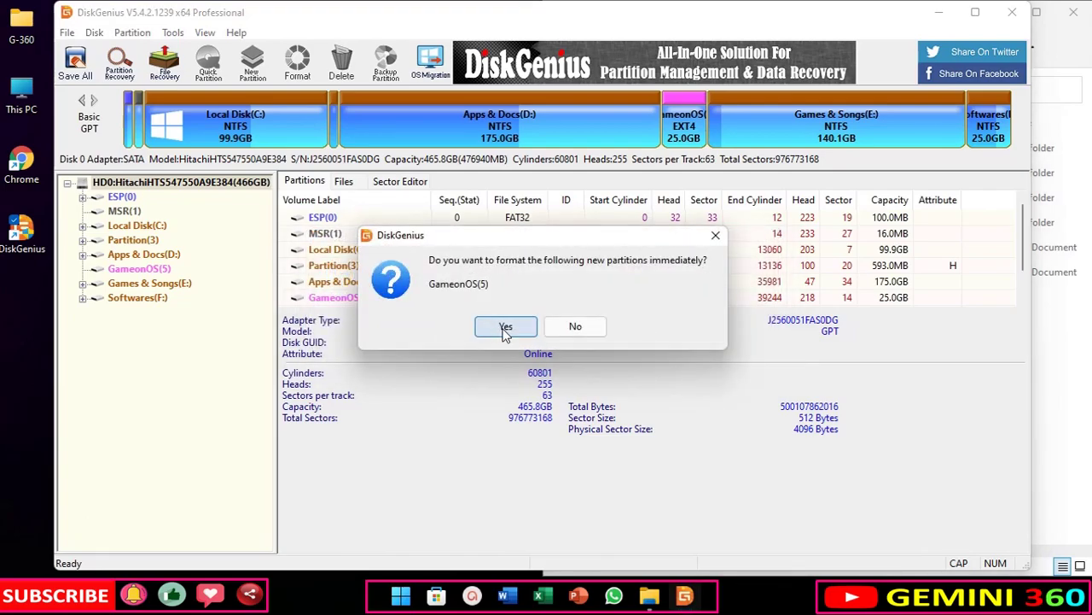
click(505, 328)
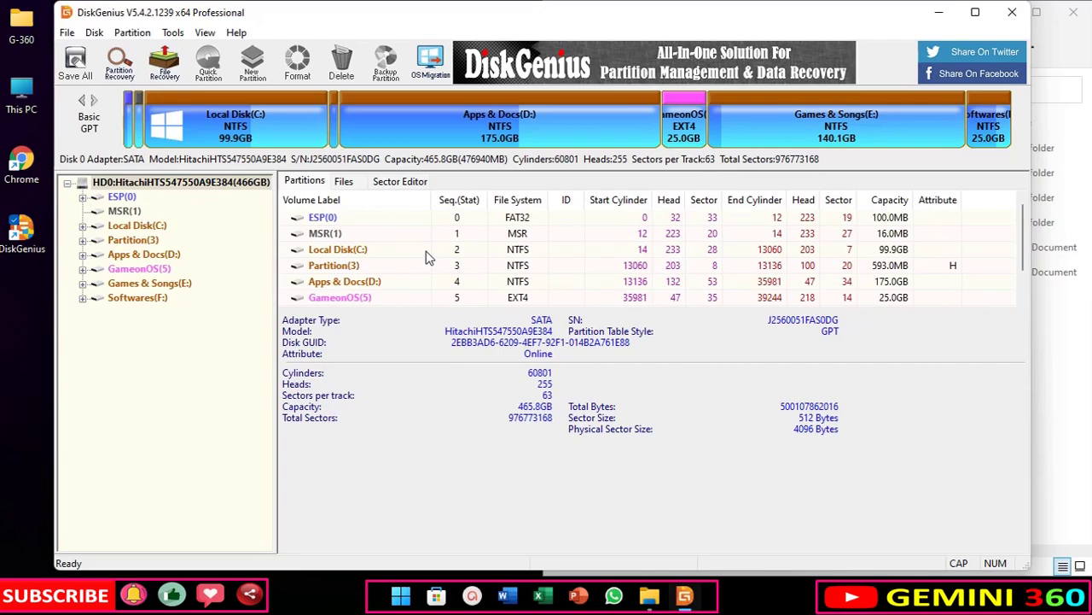
- Snap DiskGenius to the left half of the screen beside File Explorer and open the GameonOS partition's file list
scroll(427, 258, down, 1)
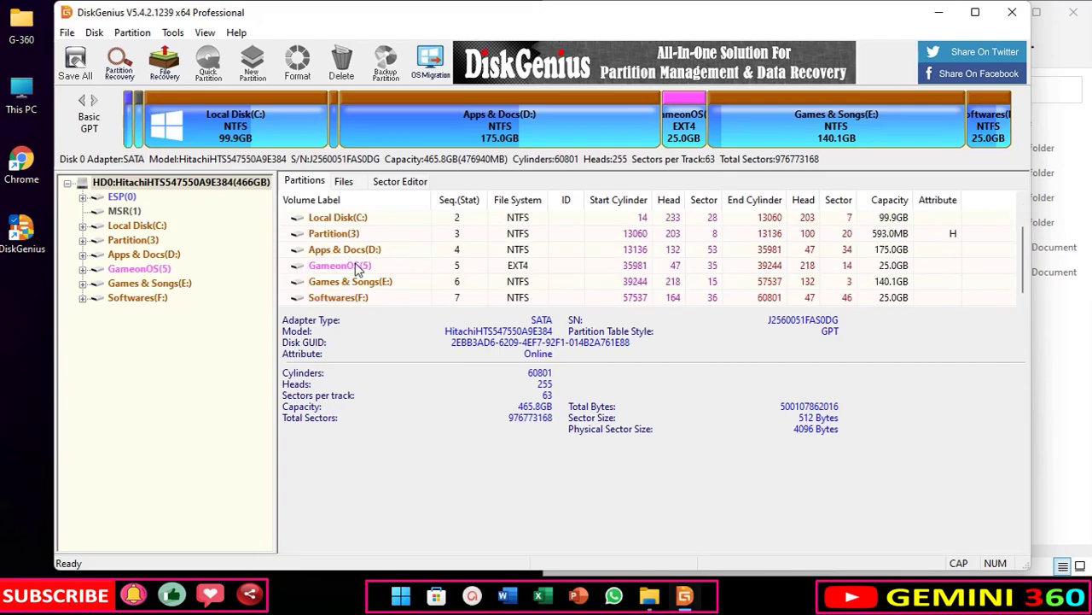
mouse_move(975, 19)
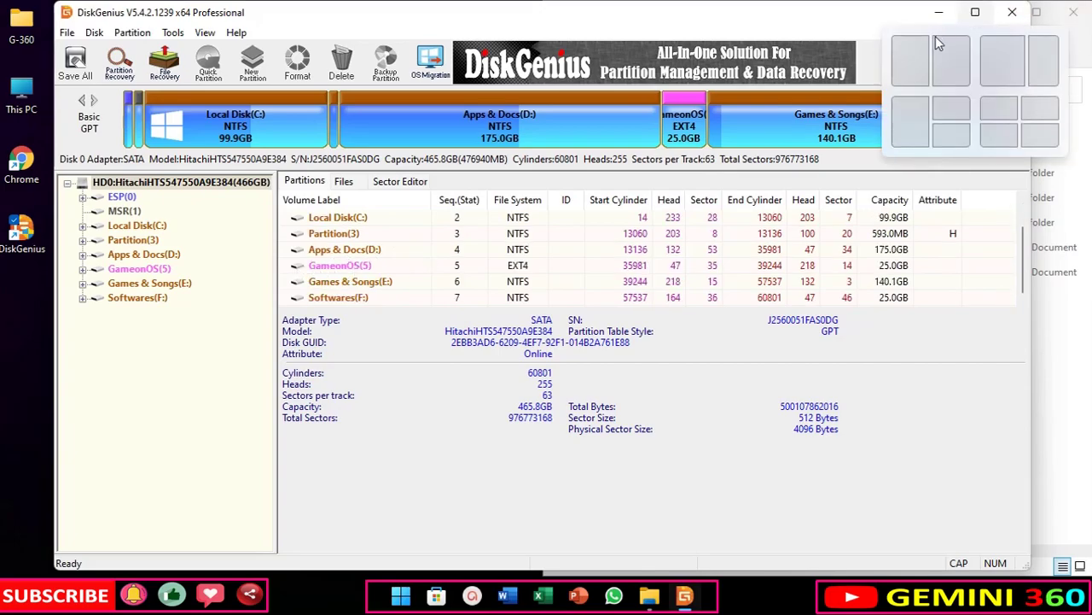
click(910, 60)
click(588, 186)
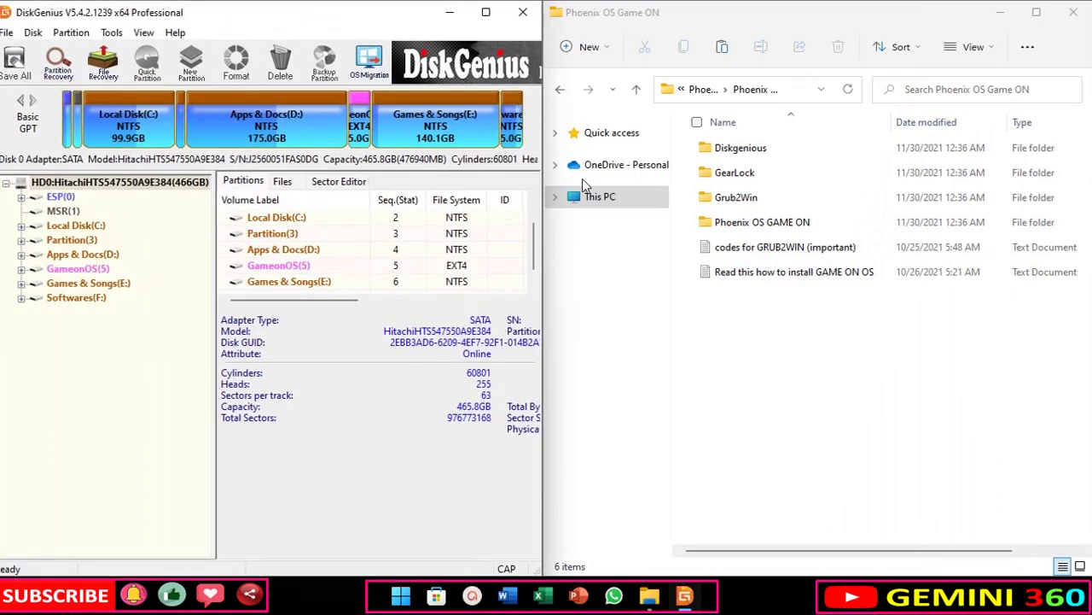
double_click(288, 265)
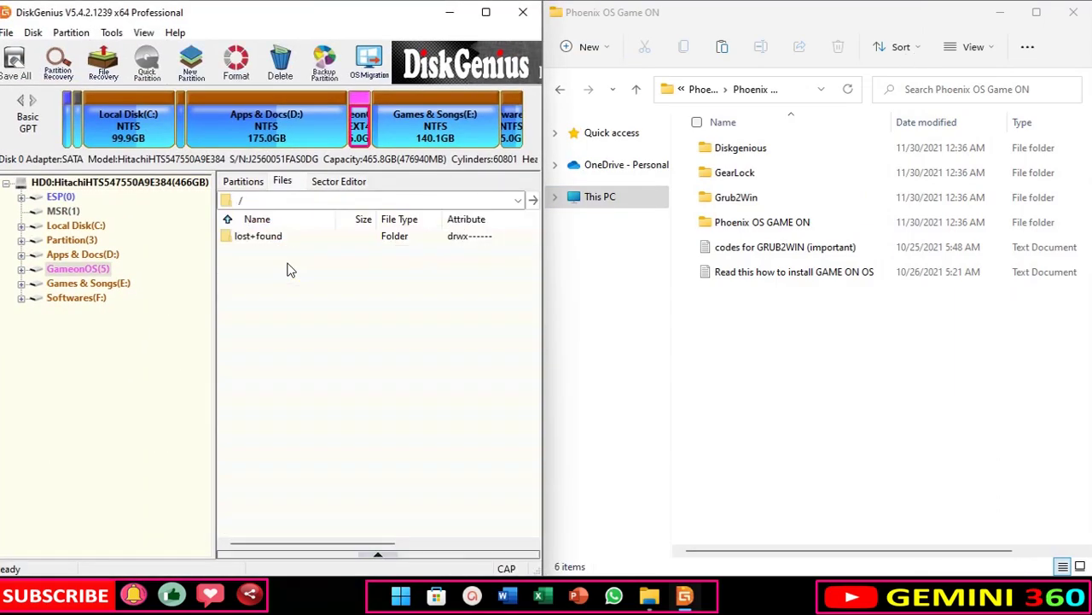
- Create a folder named GameonOS in the root of the GameonOS partition
right_click(273, 318)
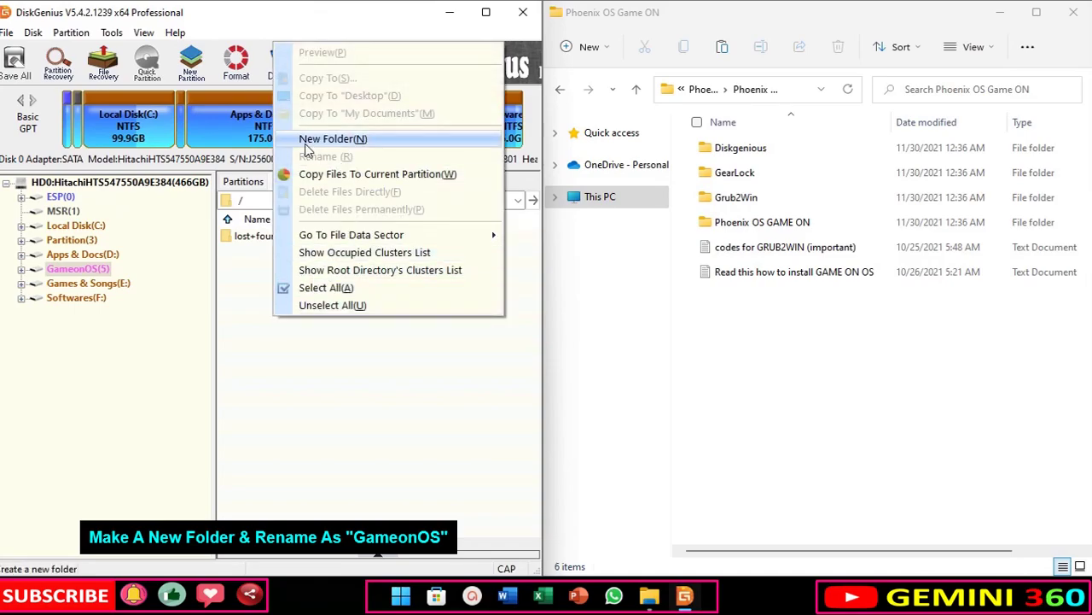
click(331, 140)
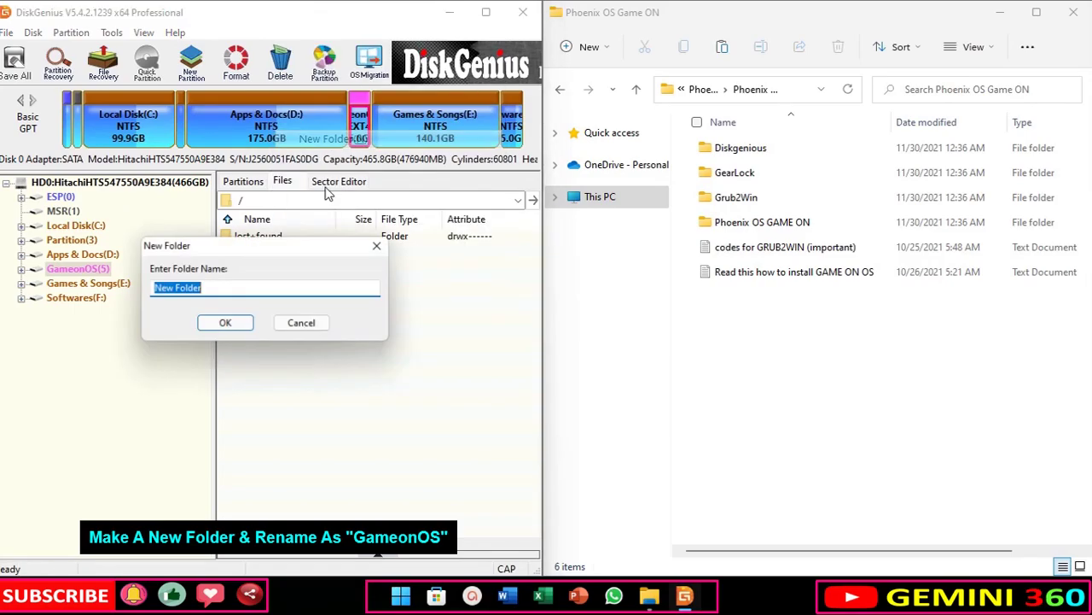
key(BackSpace)
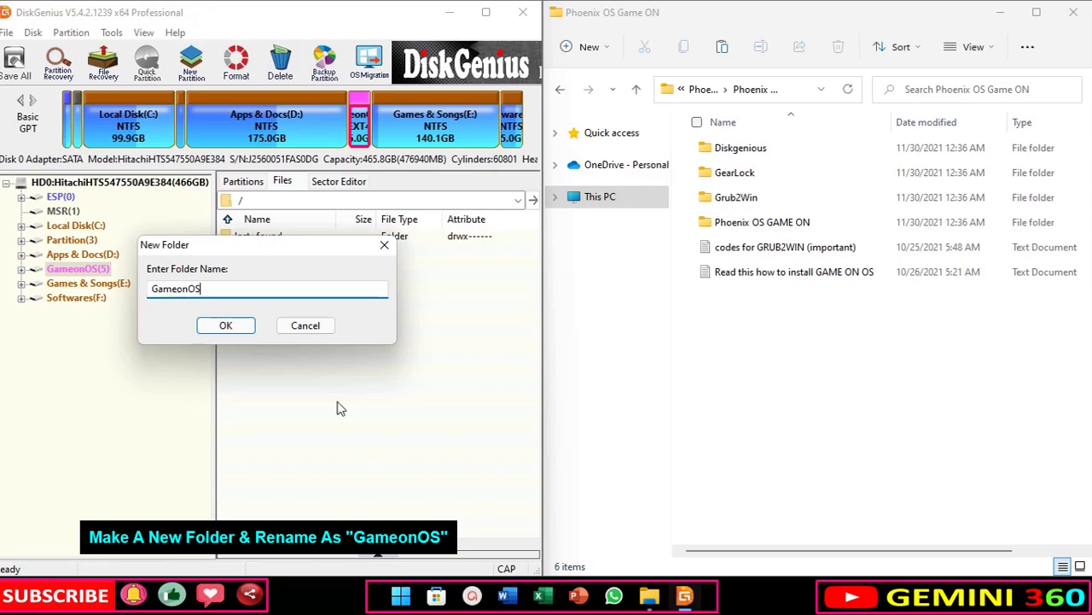
click(227, 327)
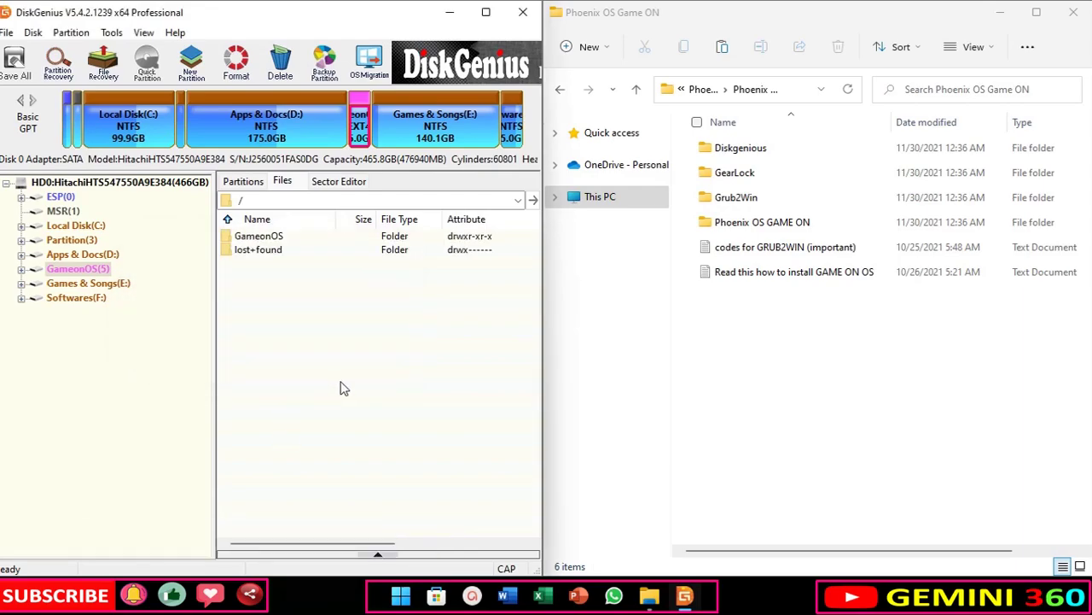
- Open the new GameonOS folder and create a subfolder named data inside it
double_click(244, 247)
right_click(295, 317)
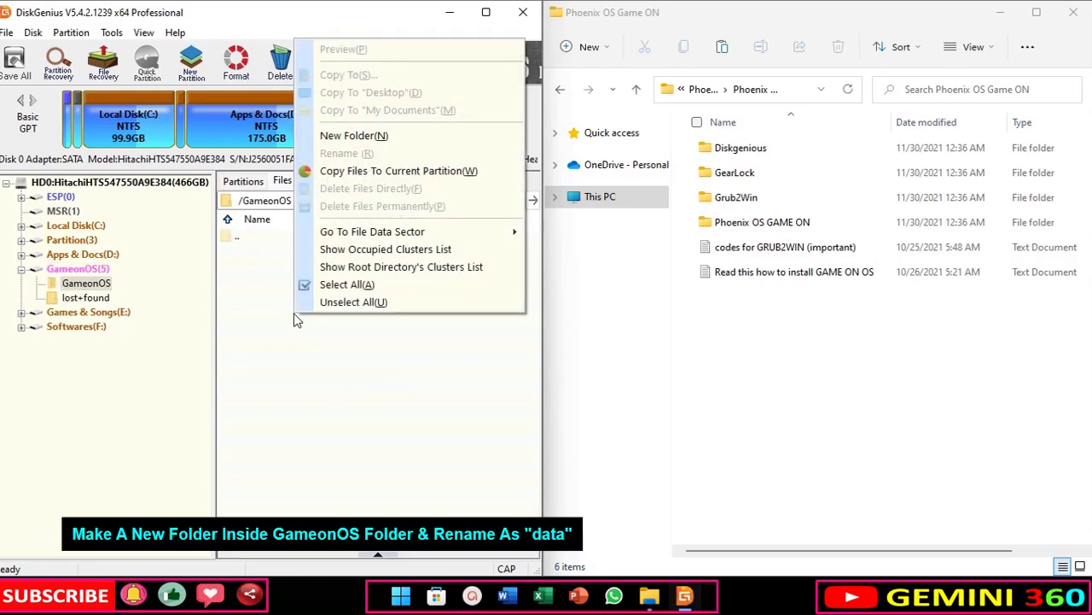
click(377, 136)
key(BackSpace)
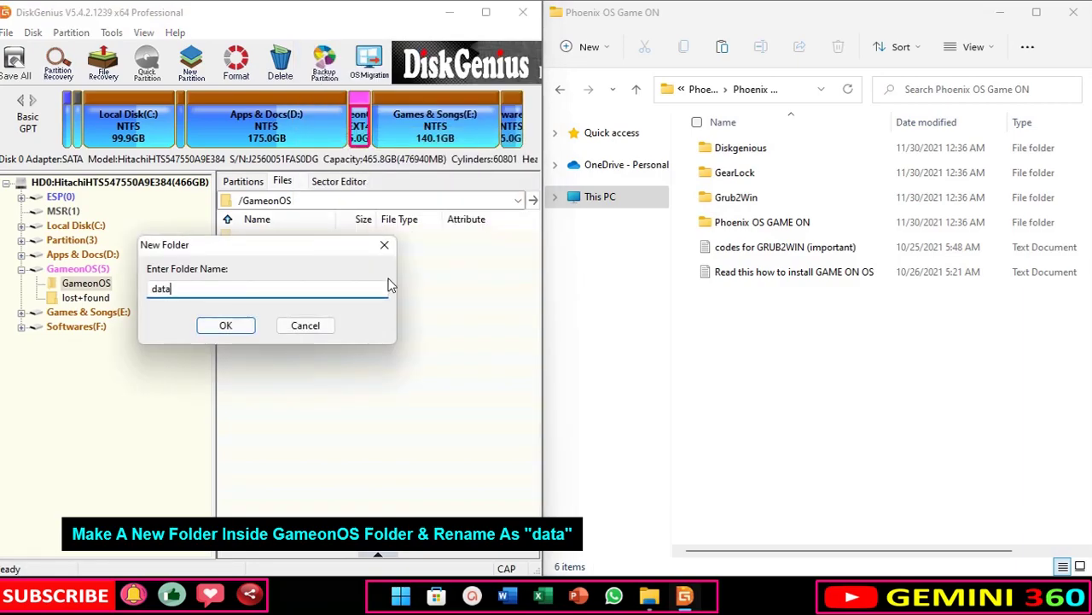
click(229, 327)
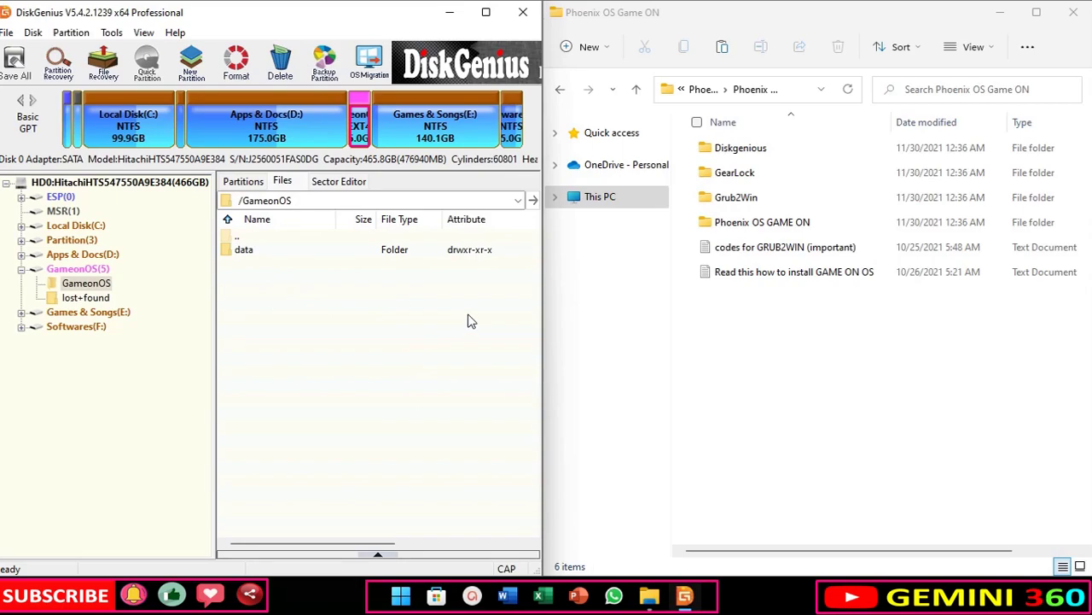
- Copy GameonOS, initrd, kernel-enam, ramdisk and system from the Phoenix OS GAME ON folder into the partition's GameonOS folder
click(709, 223)
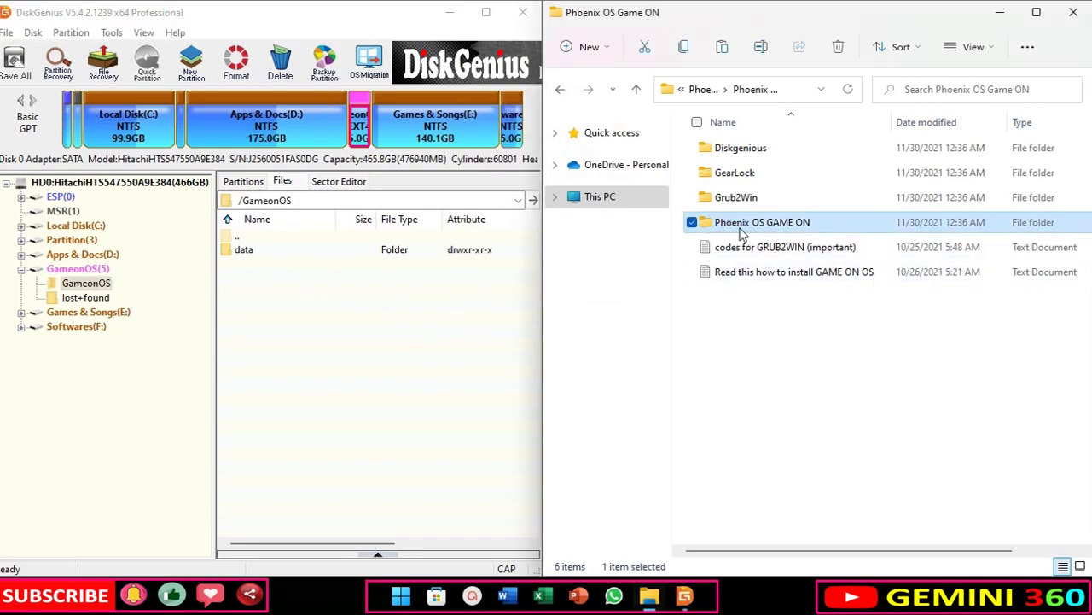
double_click(741, 229)
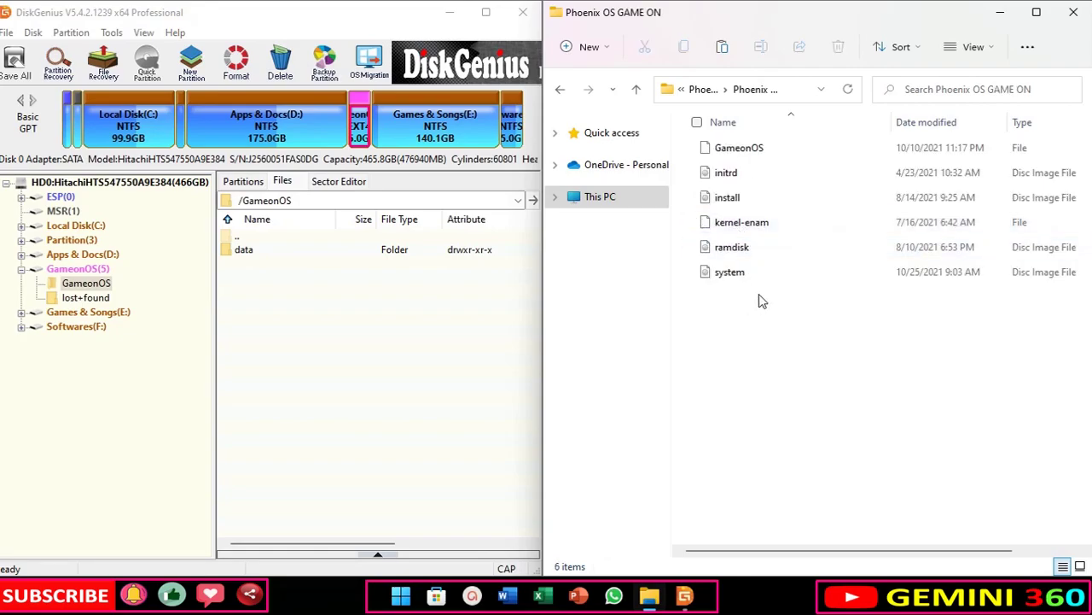
click(692, 150)
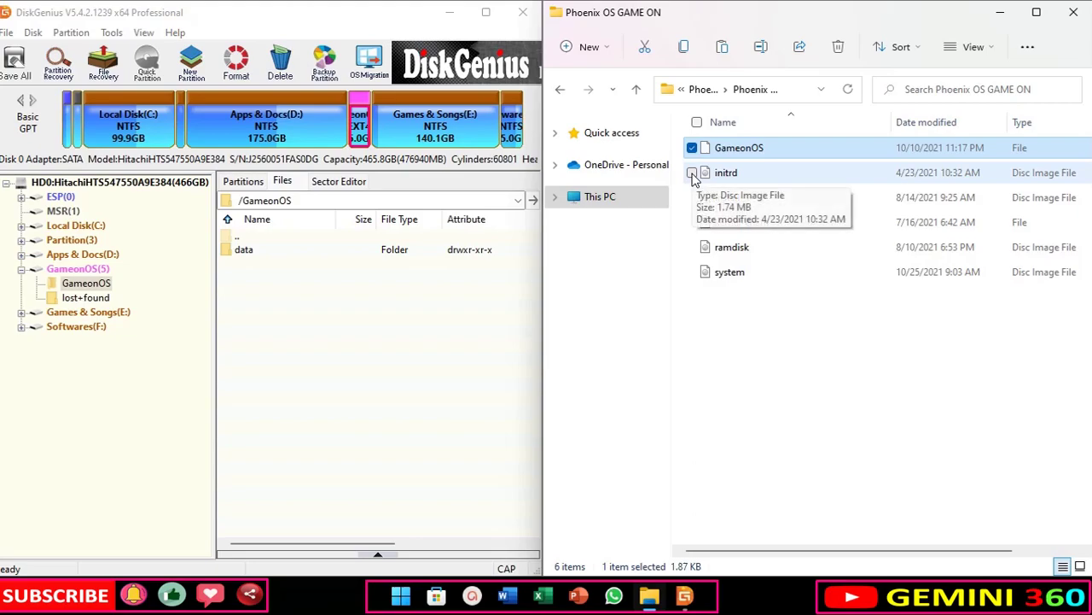
click(692, 173)
click(692, 222)
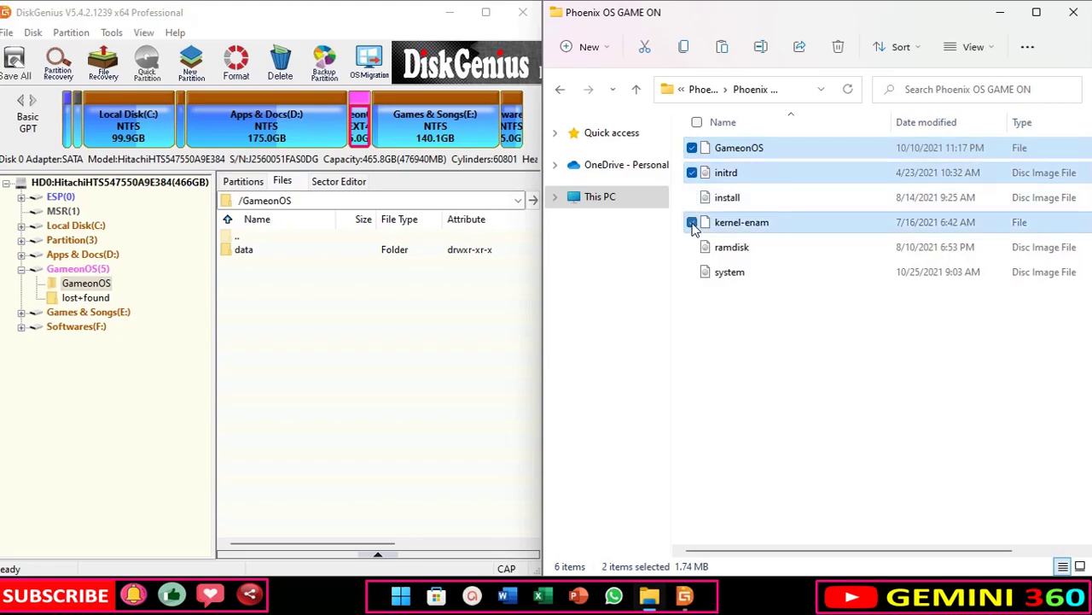
click(692, 247)
click(692, 272)
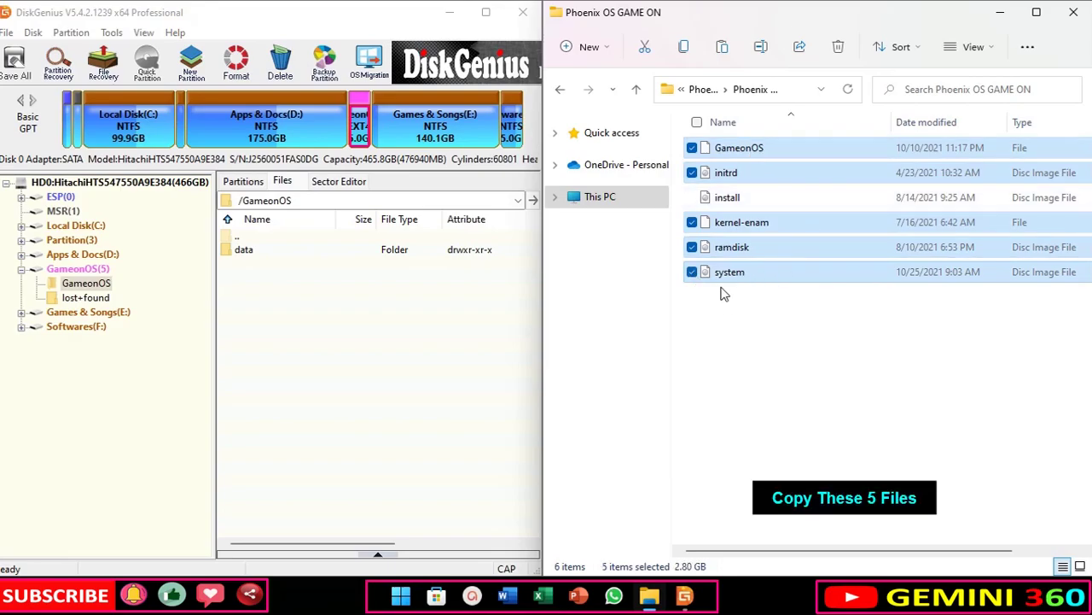
drag(722, 276, 349, 342)
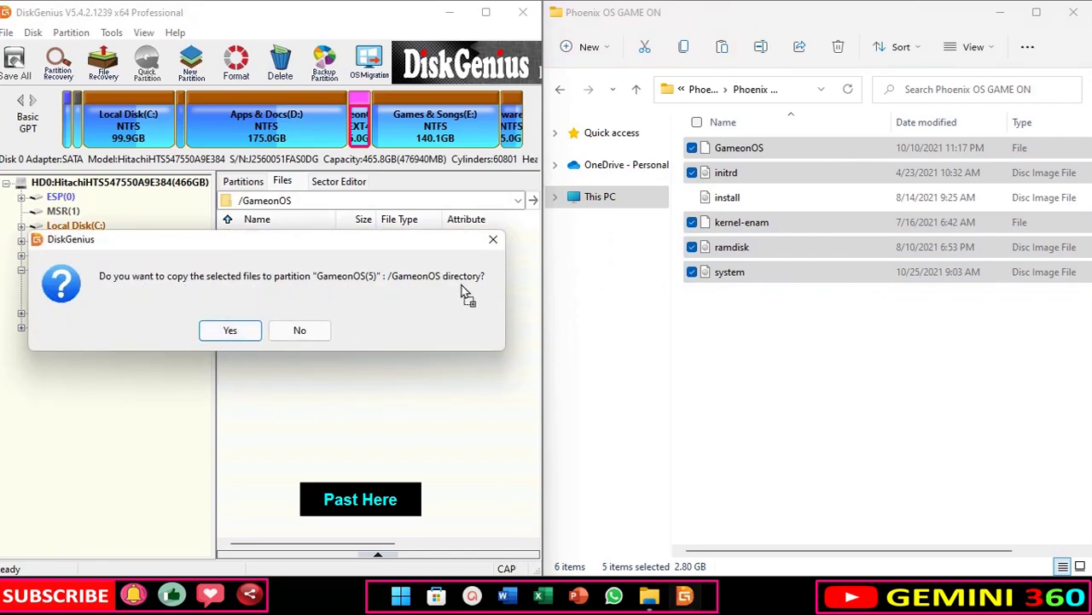
click(219, 335)
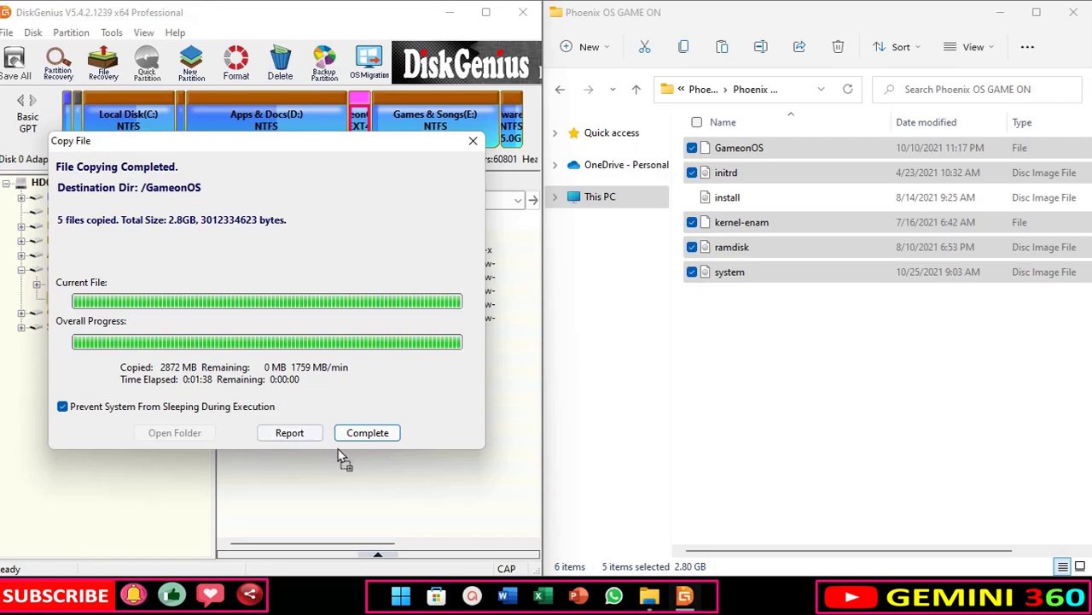
click(370, 431)
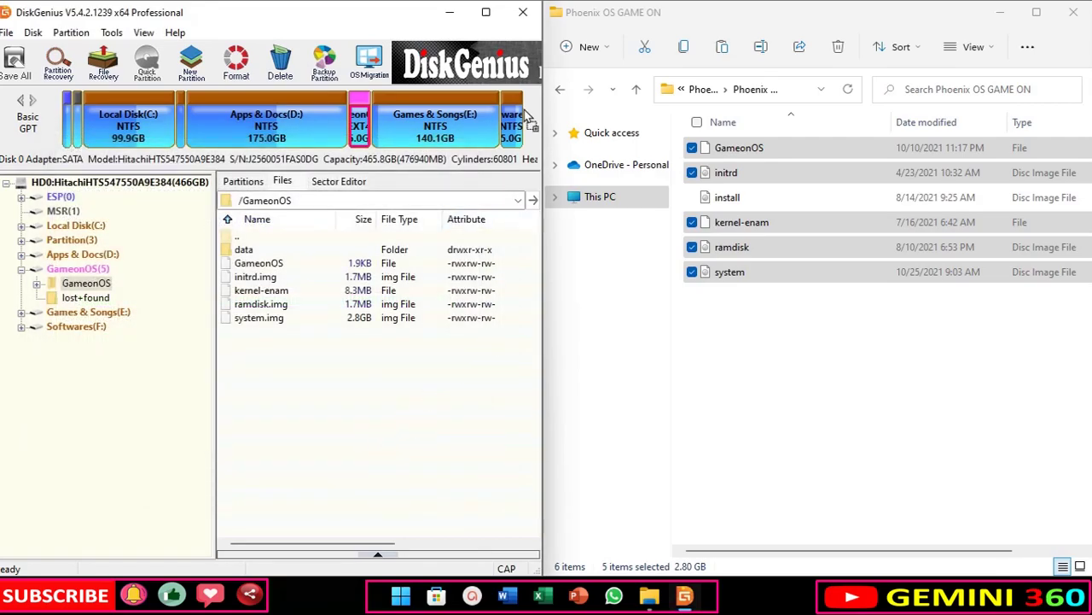
- Close DiskGenius, maximize the File Explorer window and clear the file selection
click(524, 17)
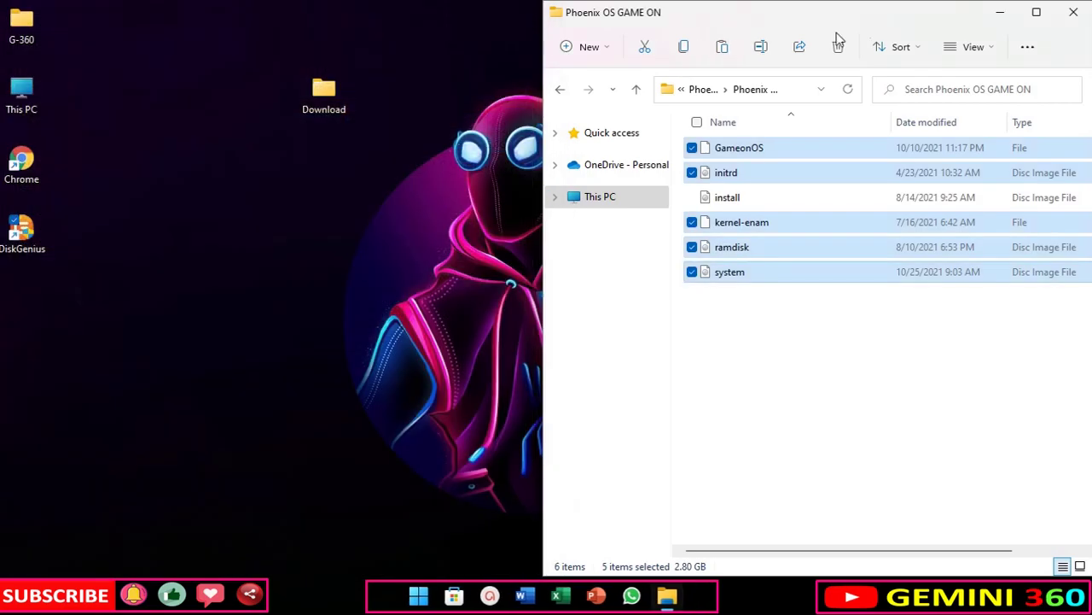
click(1036, 12)
click(316, 371)
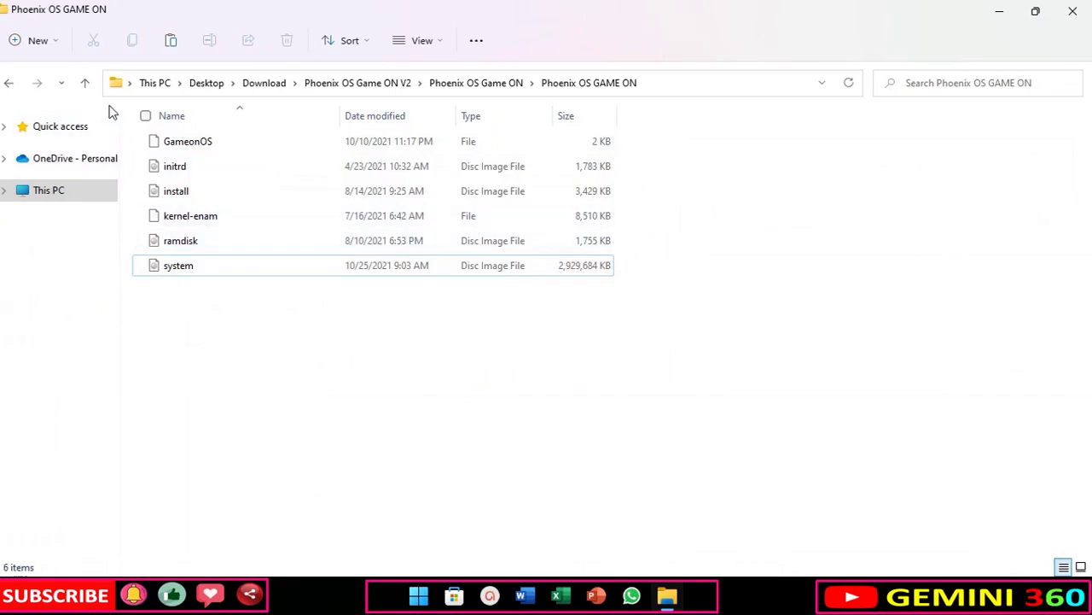
- Go back to the parent Phoenix OS Game ON folder and open its Grub2Win subfolder
click(88, 85)
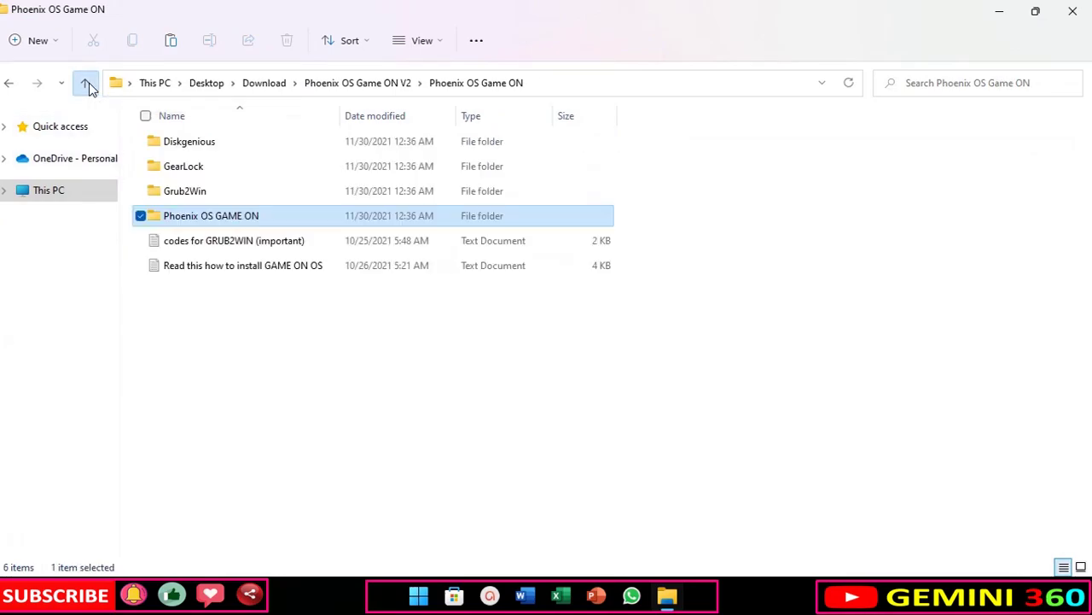
click(206, 346)
click(193, 195)
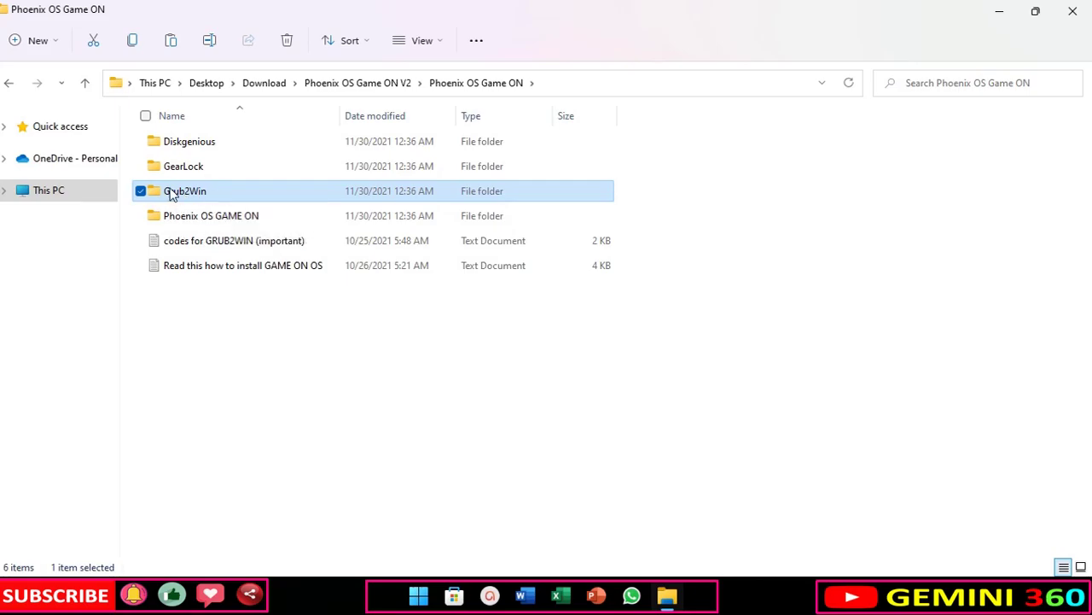
double_click(170, 194)
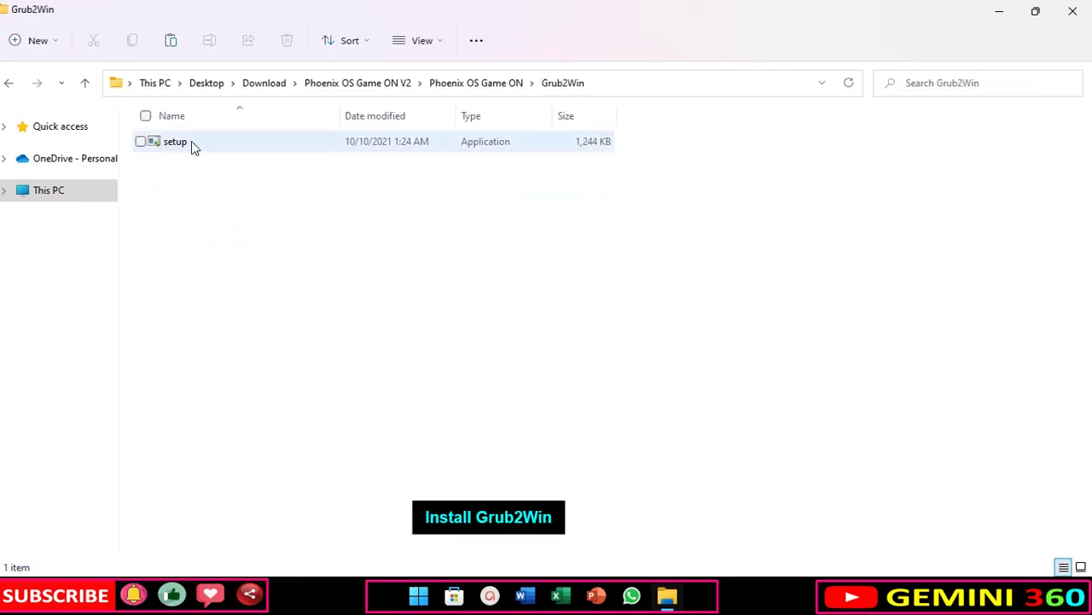